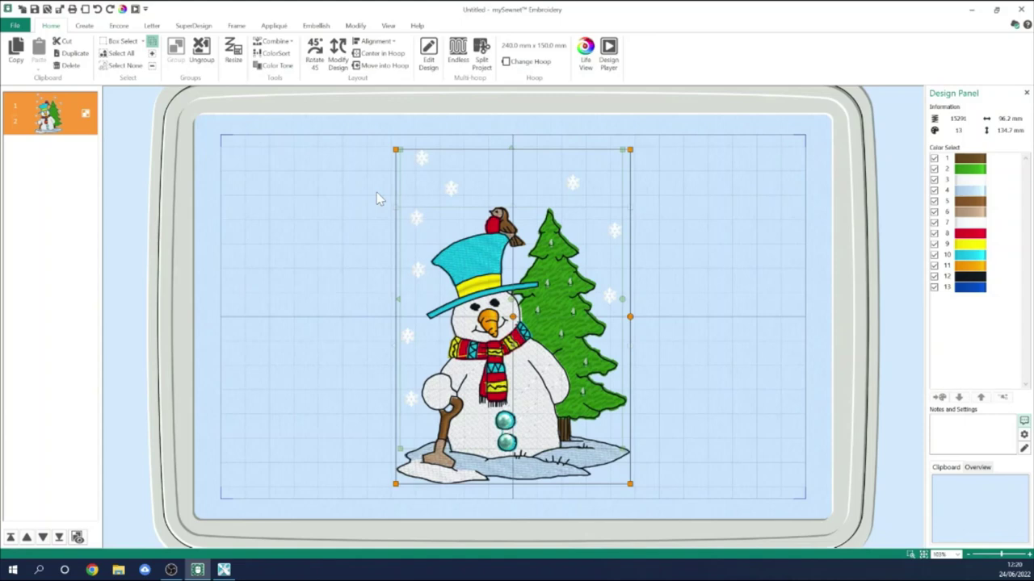
Open the Thread Cache, review My Thread Databases and My Thread Stock, then return to the canvas
{"action": "left_click", "coordinate": [224, 571]}
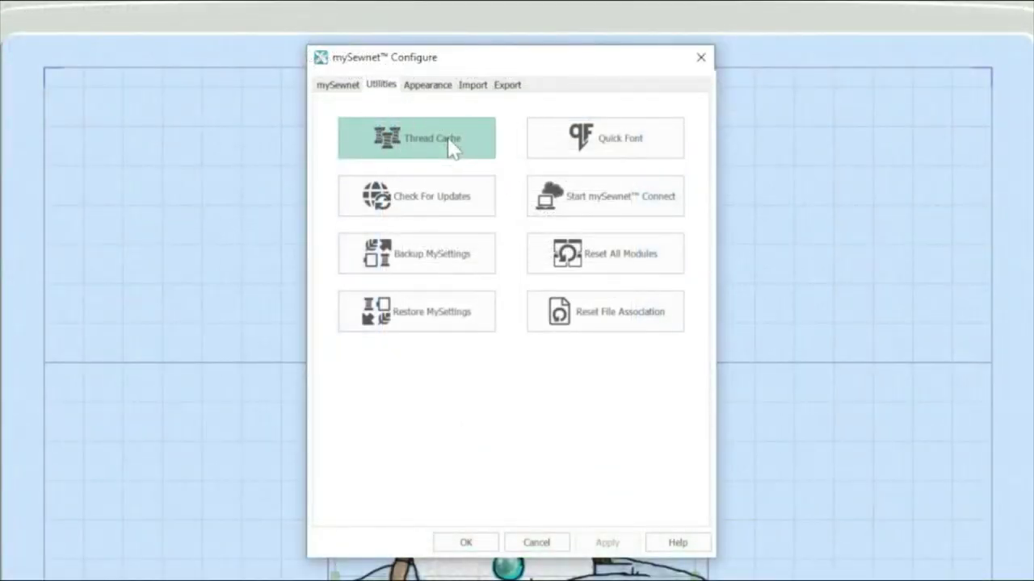
{"action": "left_click", "coordinate": [452, 148]}
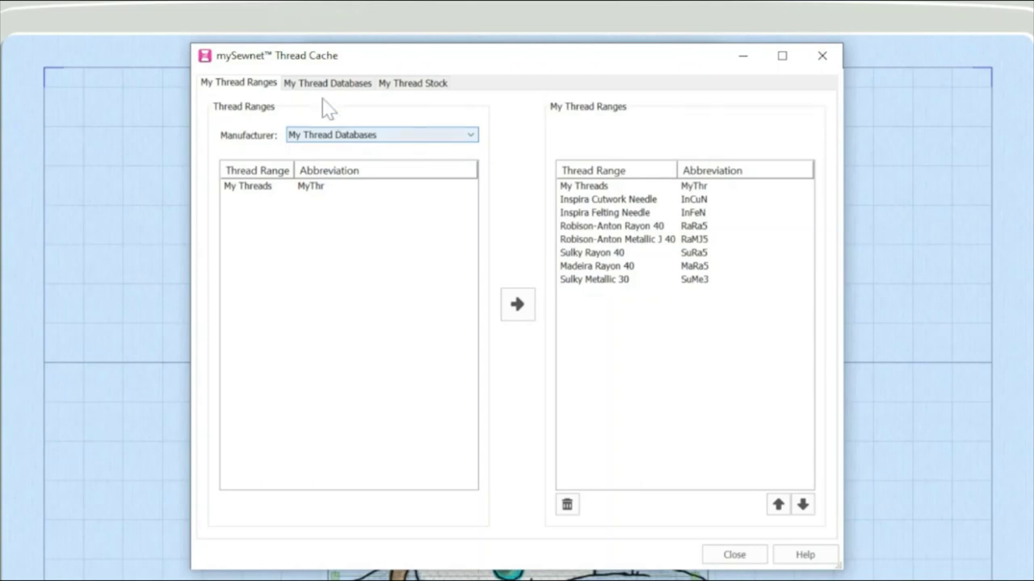
{"action": "left_click", "coordinate": [314, 87]}
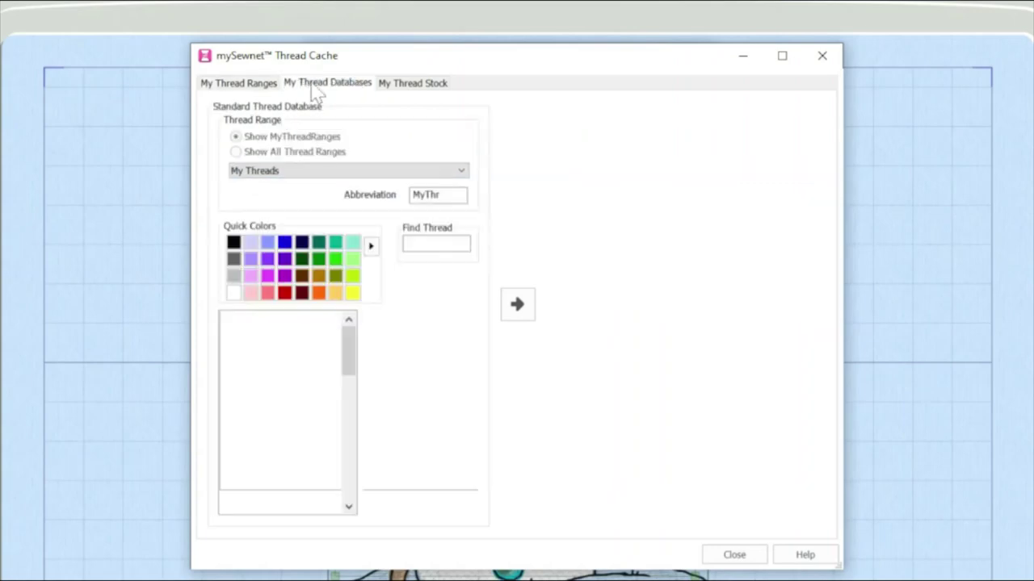
{"action": "left_click", "coordinate": [429, 84]}
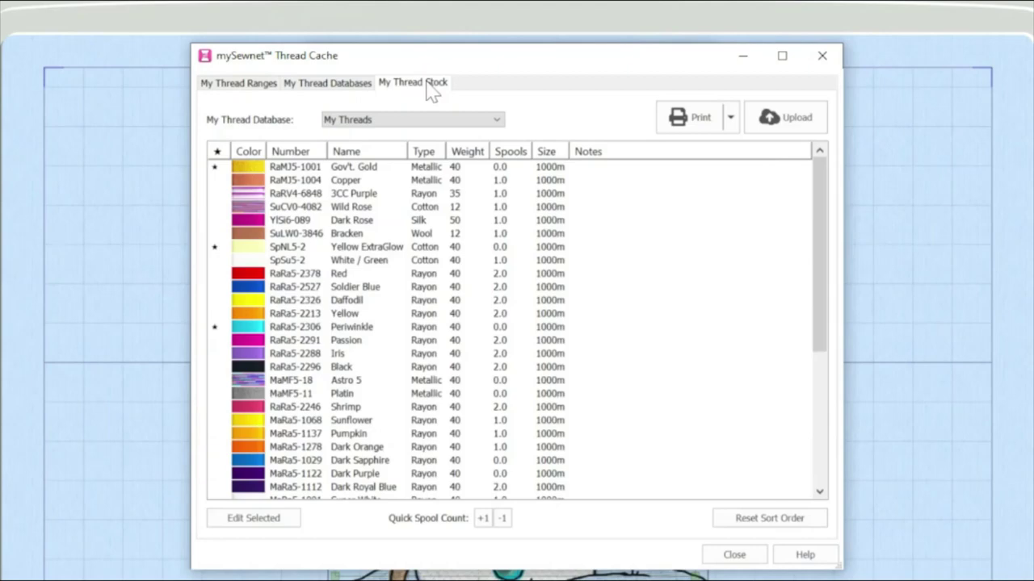
{"action": "left_click", "coordinate": [816, 459]}
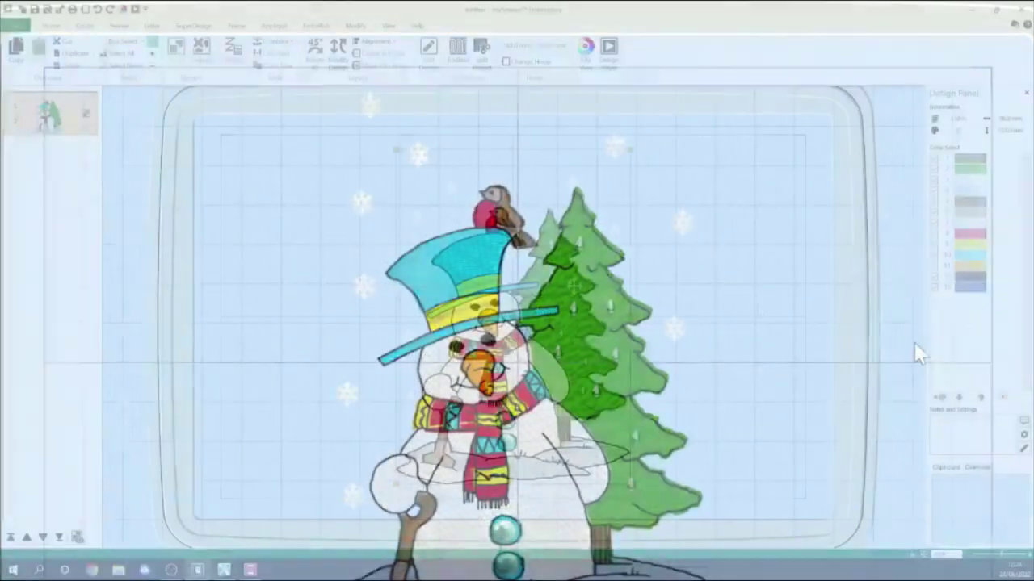
Select the snowman design and read the thread info on its Color Select swatches
{"action": "left_click", "coordinate": [615, 313]}
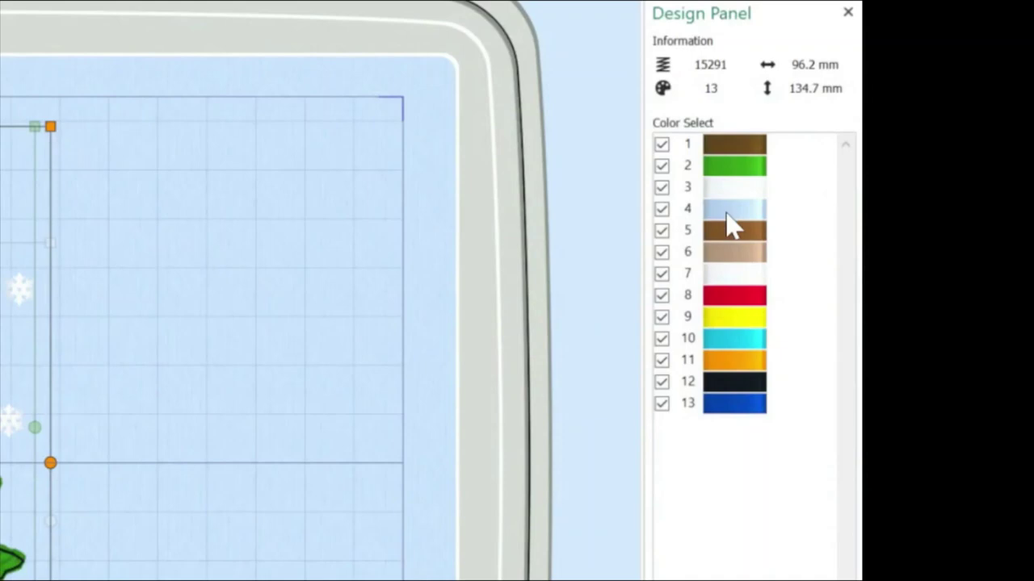
{"action": "mouse_move", "coordinate": [726, 214]}
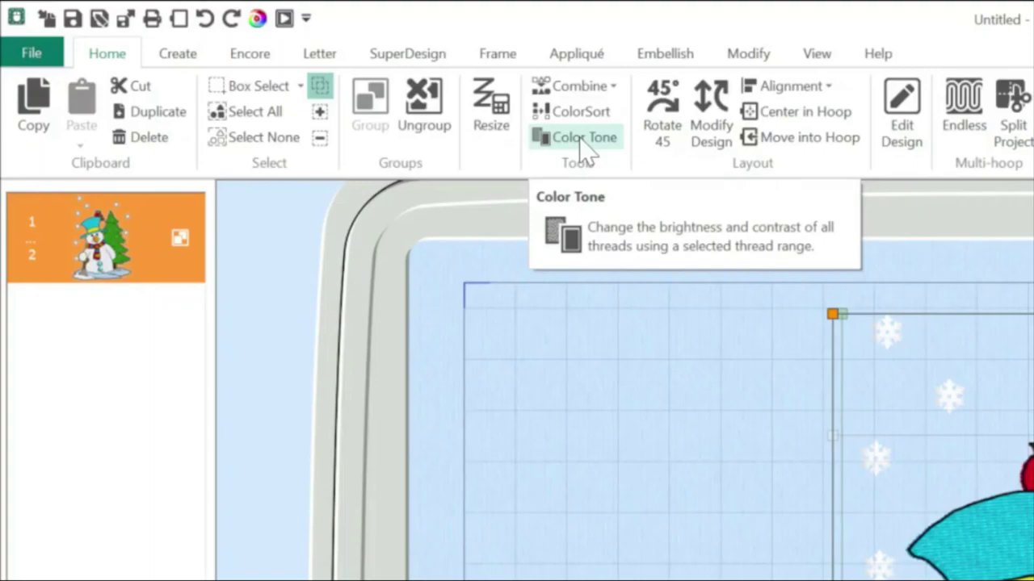
Preview the snowman recoloured in Color Tone with the thread range set to My Threads
{"action": "left_click", "coordinate": [583, 139]}
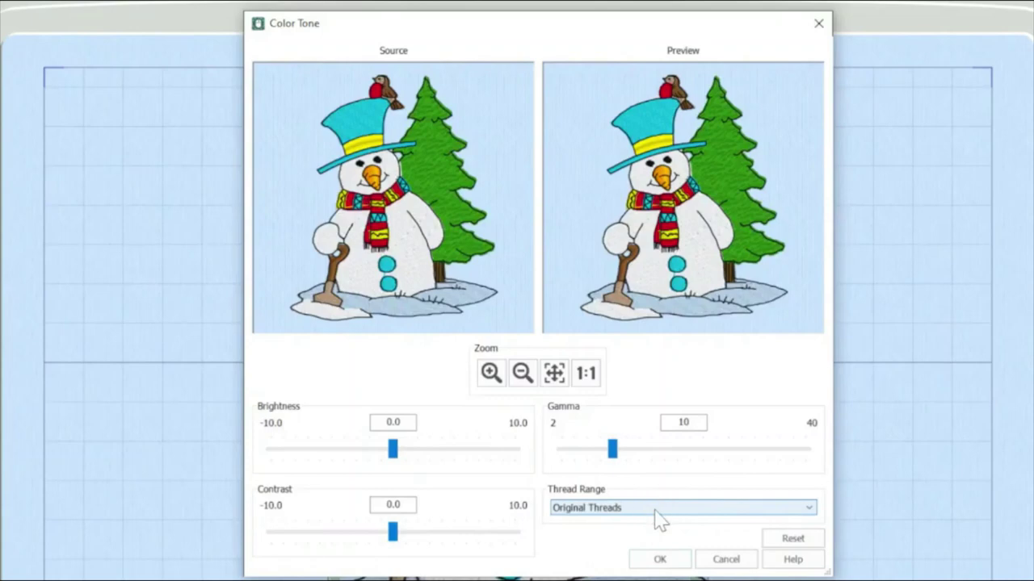
{"action": "left_click", "coordinate": [810, 509]}
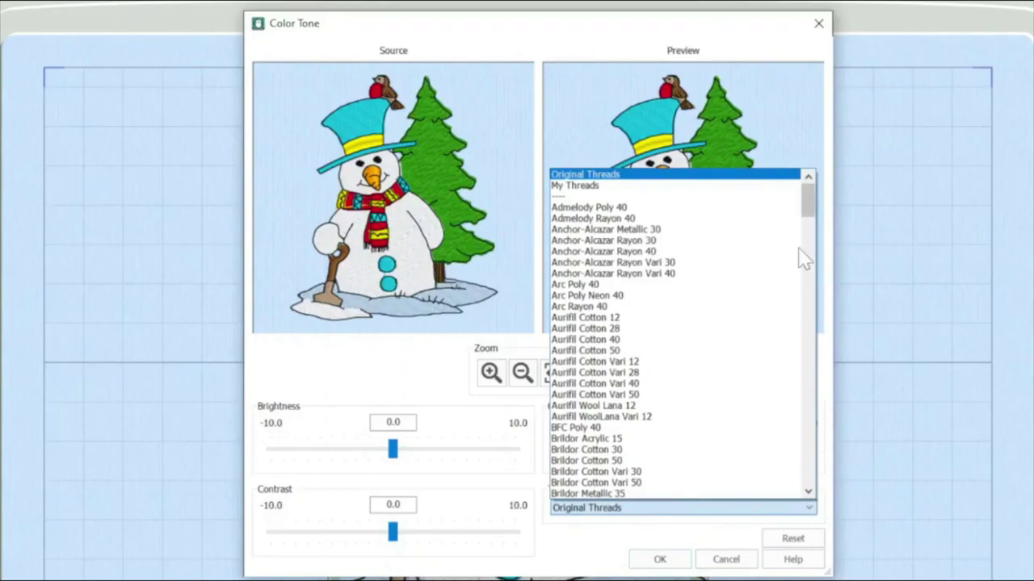
{"action": "mouse_move", "coordinate": [808, 197]}
{"action": "left_mouse_down"}
{"action": "mouse_move", "coordinate": [822, 452]}
{"action": "mouse_move", "coordinate": [808, 197]}
{"action": "left_mouse_up"}
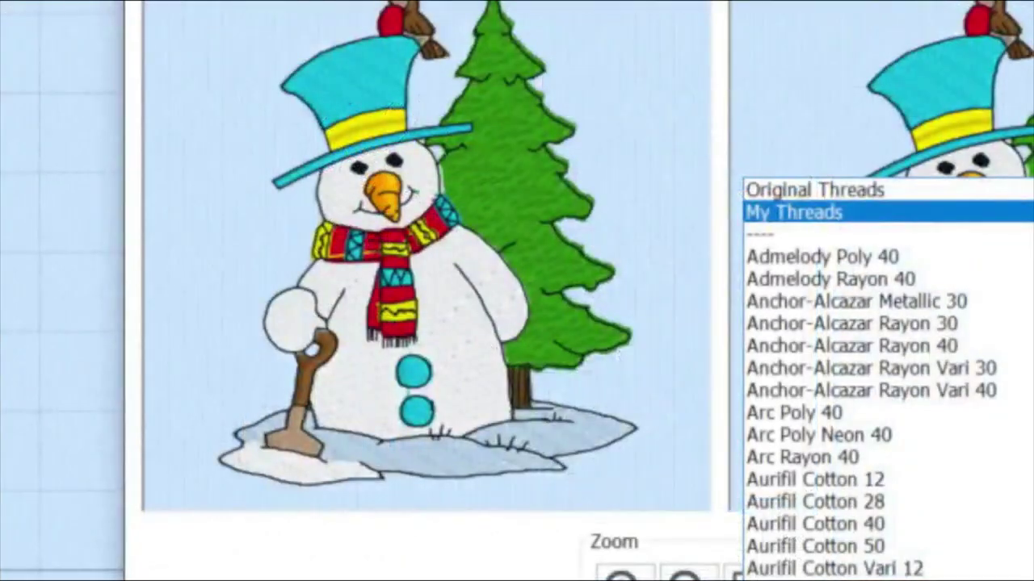
{"action": "left_click", "coordinate": [810, 217]}
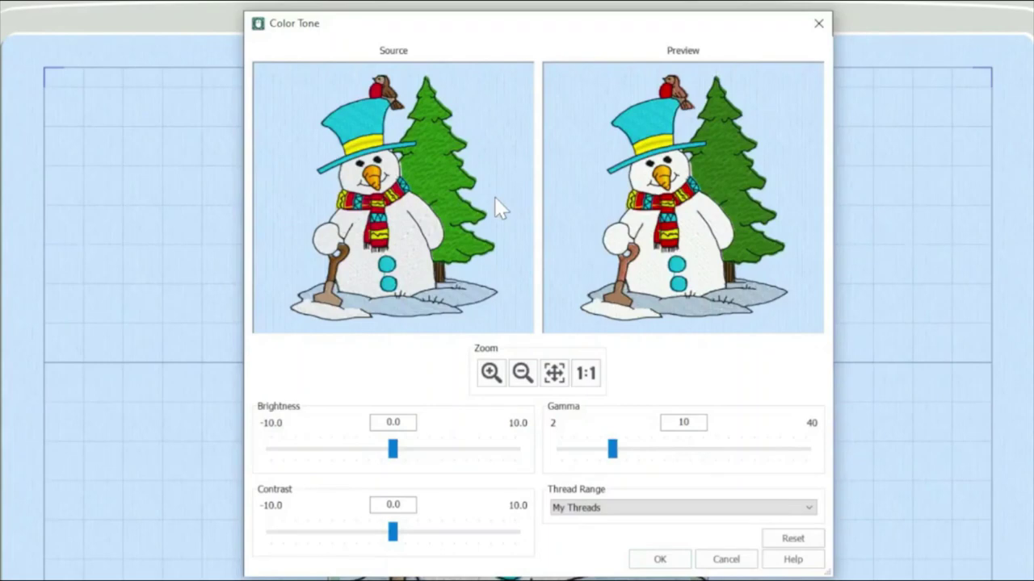
Apply the My Threads colour tone and confirm colour 2 is now MaRa5-1369 Leaf Green
{"action": "left_click", "coordinate": [656, 561]}
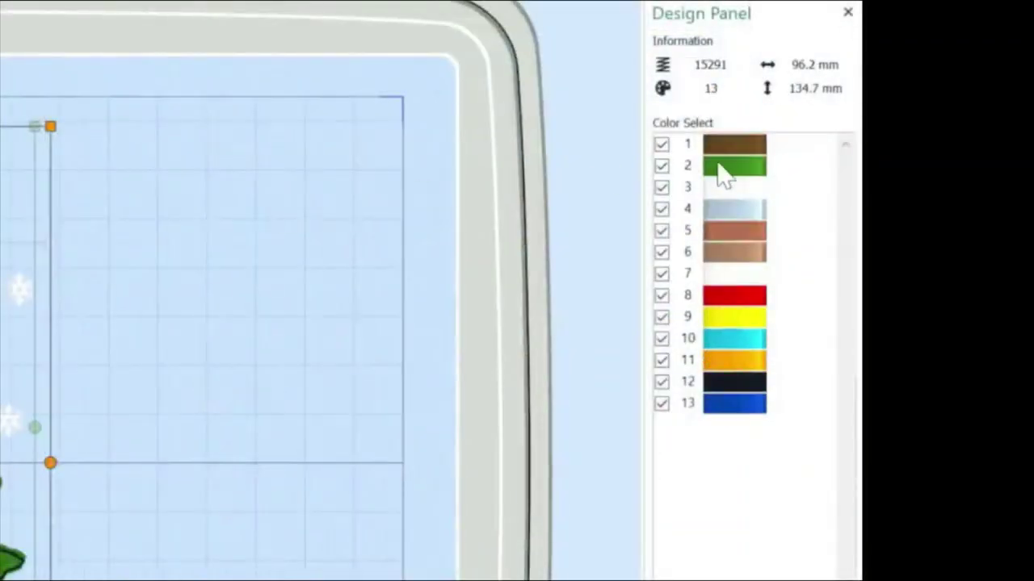
{"action": "mouse_move", "coordinate": [750, 168]}
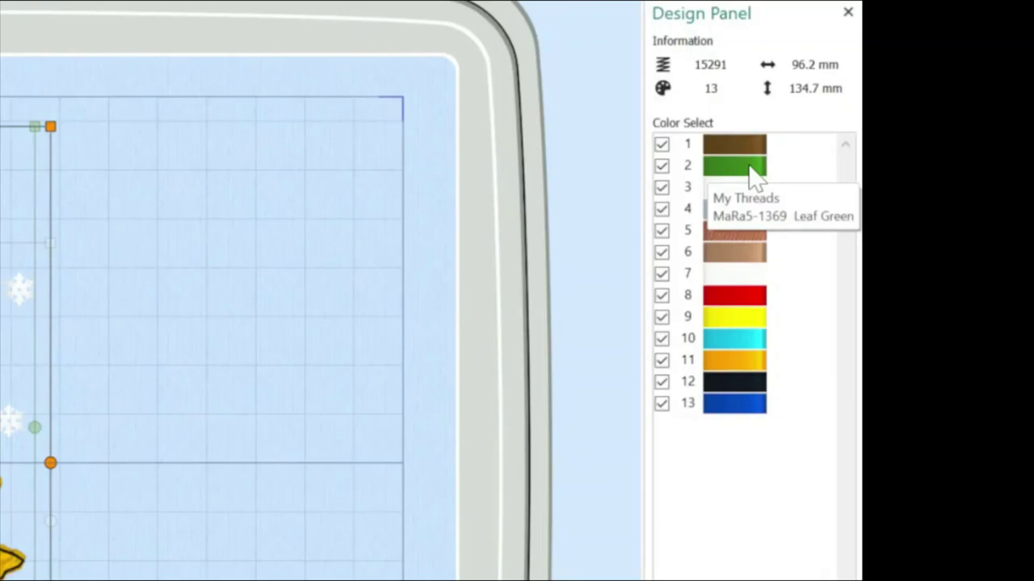
{"action": "mouse_move", "coordinate": [251, 570]}
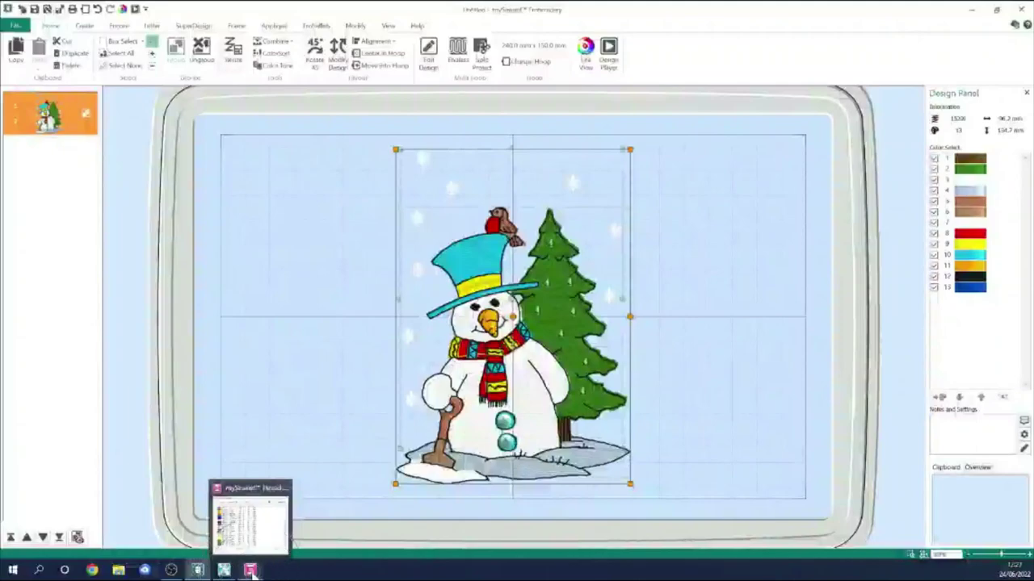
Bring back the Thread Cache showing the eight My Thread Ranges, My Threads first
{"action": "left_click", "coordinate": [250, 570]}
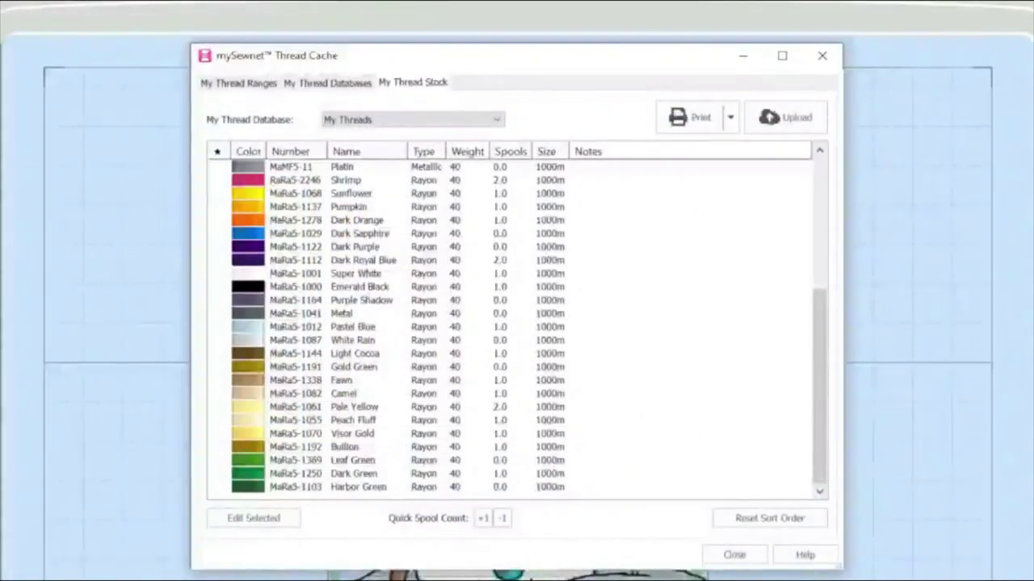
{"action": "left_click", "coordinate": [228, 84]}
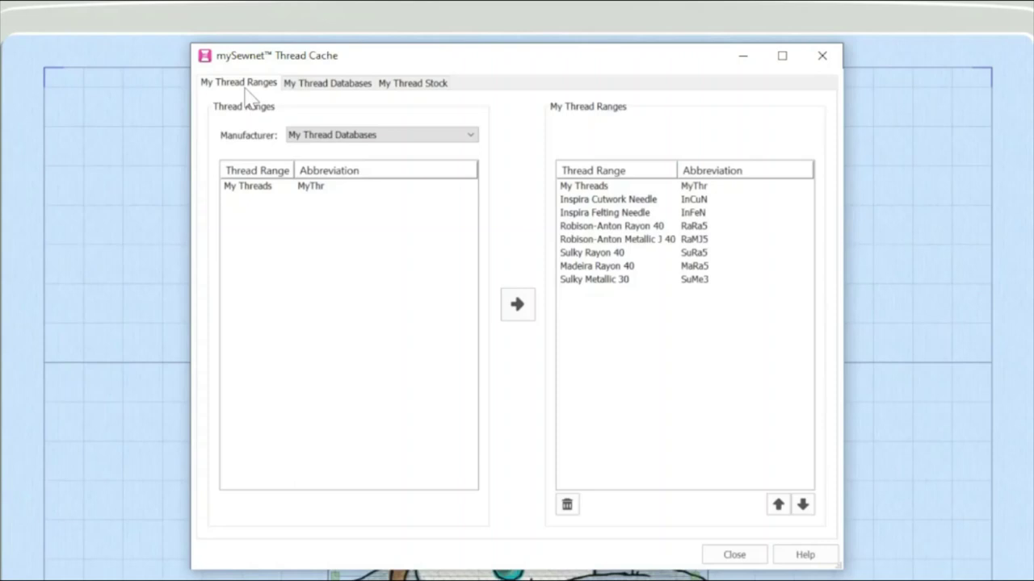
{"action": "left_click", "coordinate": [271, 187]}
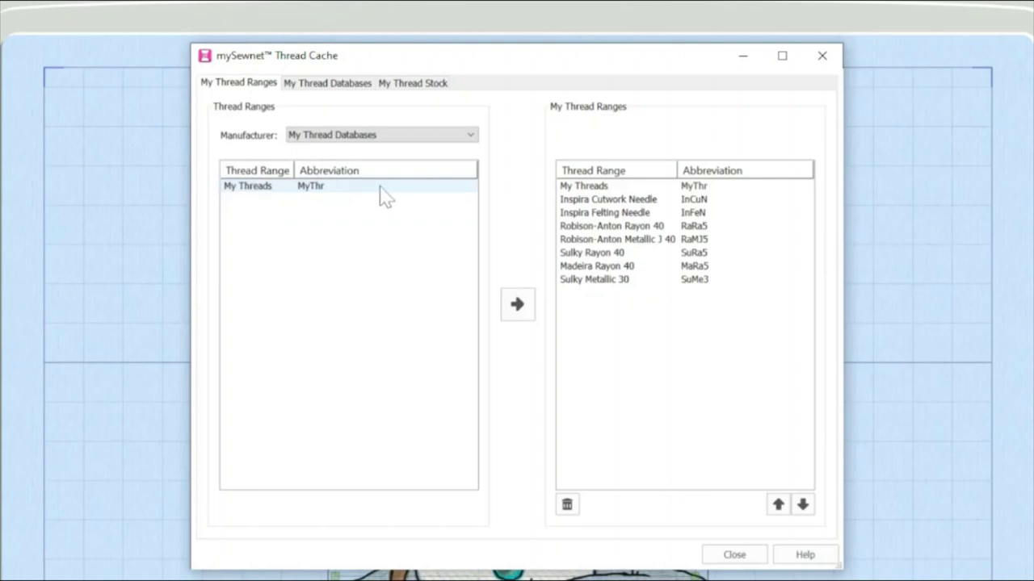
{"action": "left_click", "coordinate": [611, 215]}
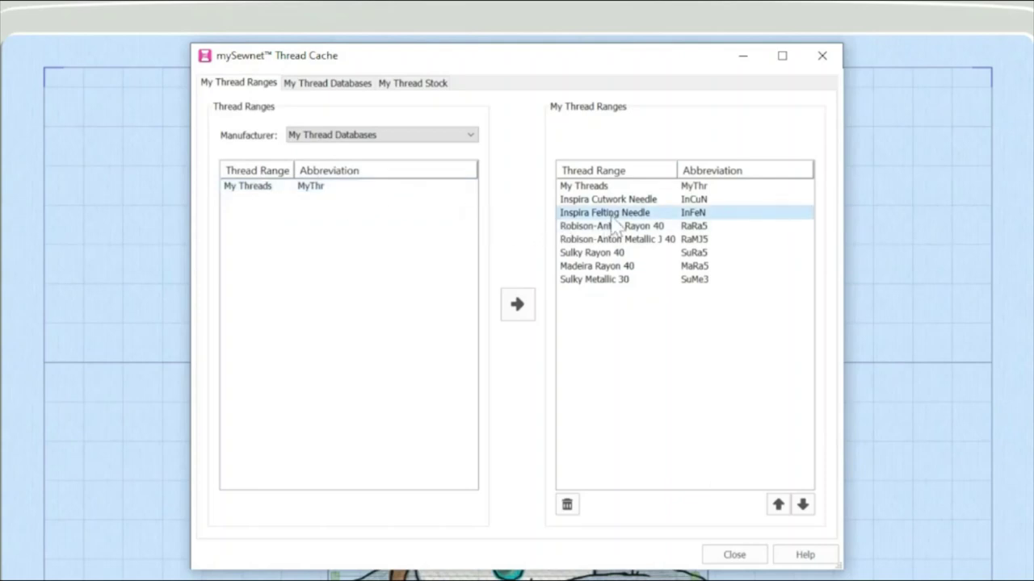
Set the manufacturer to Madeira and select Madeira Metallic FS 40 among its ranges
{"action": "left_click", "coordinate": [470, 138]}
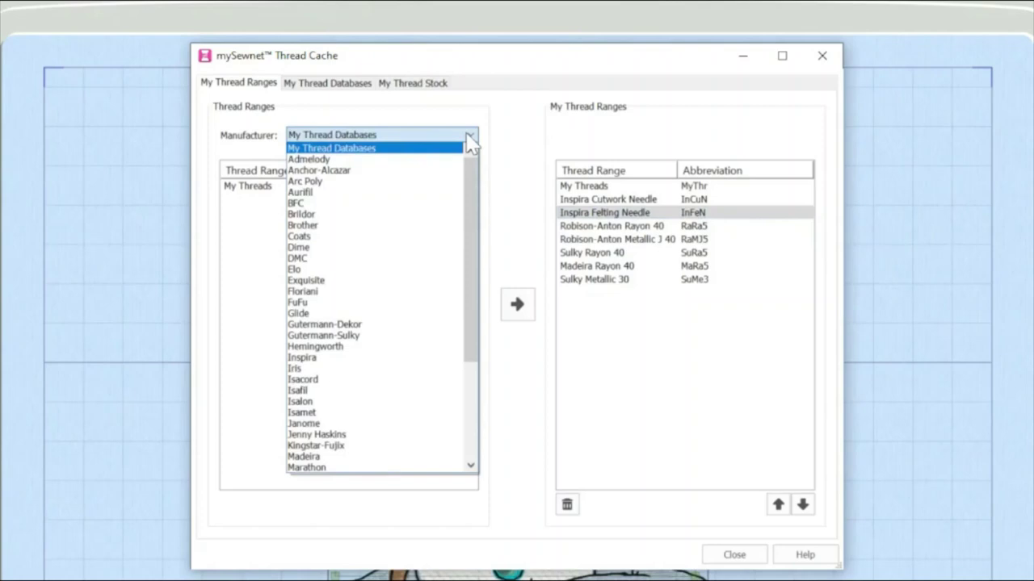
{"action": "left_click", "coordinate": [407, 459]}
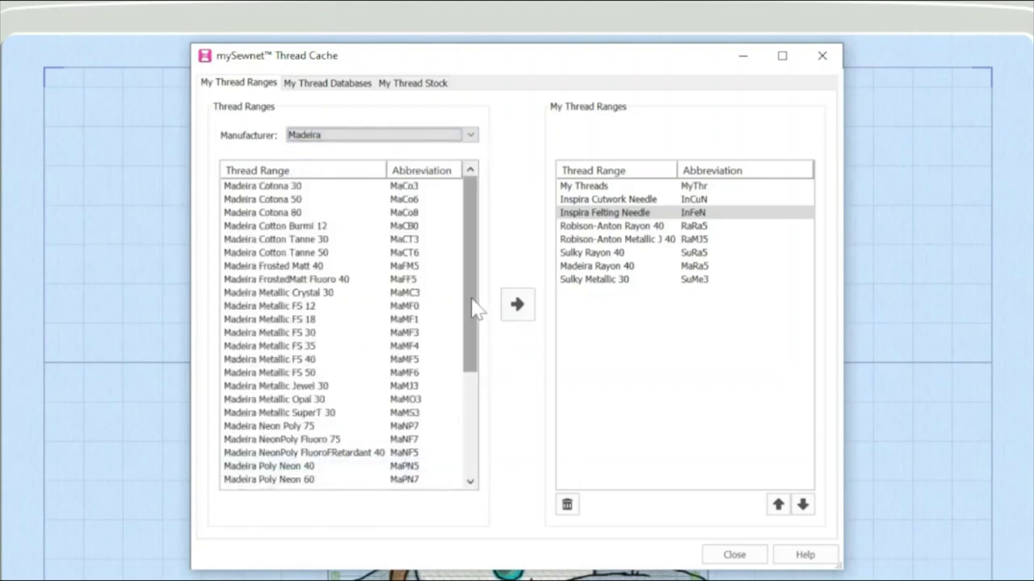
{"action": "left_click", "coordinate": [323, 301]}
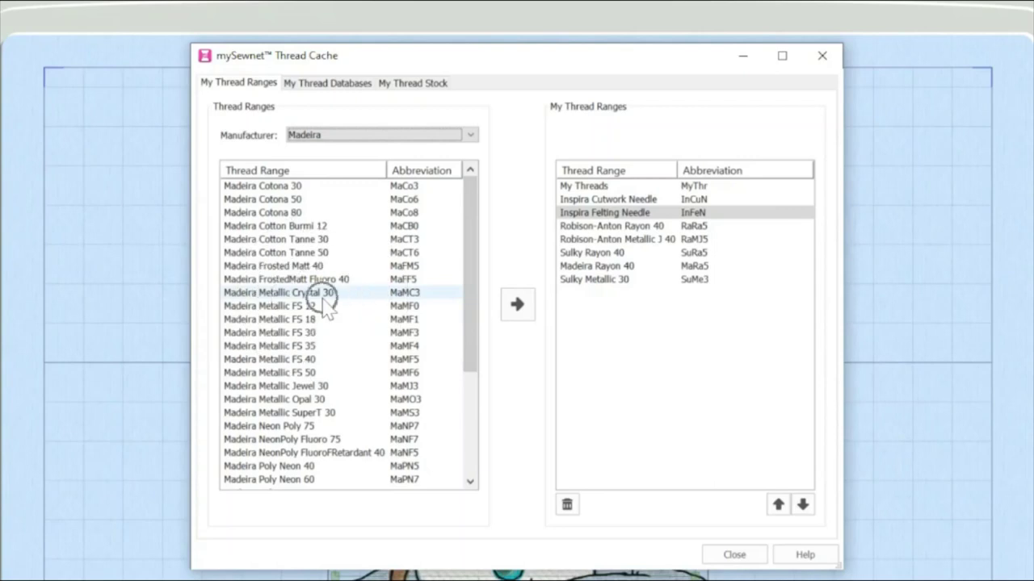
{"action": "left_click_drag", "start_coordinate": [323, 298], "coordinate": [461, 372]}
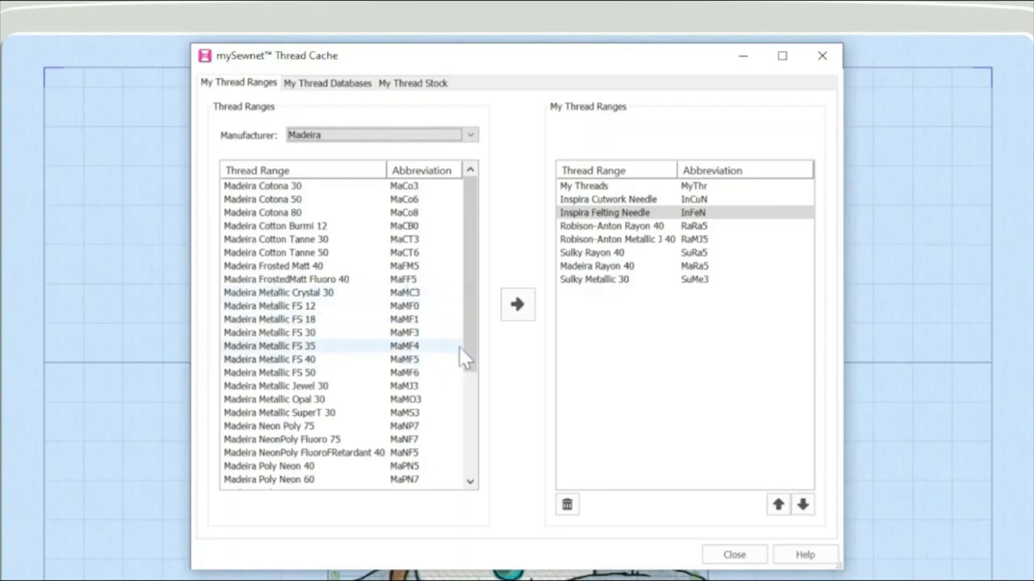
{"action": "left_click", "coordinate": [379, 361]}
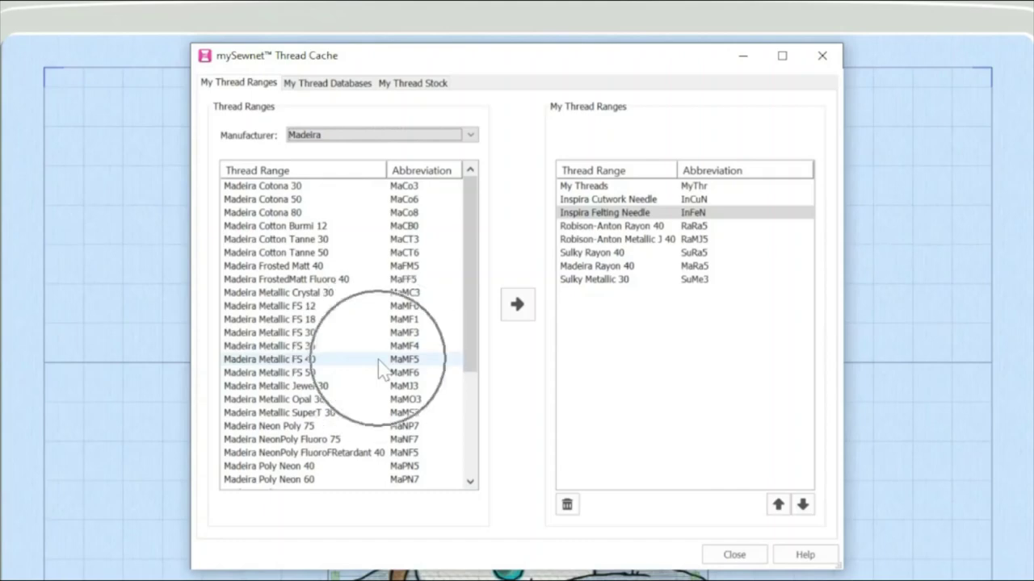
{"action": "left_click", "coordinate": [379, 361]}
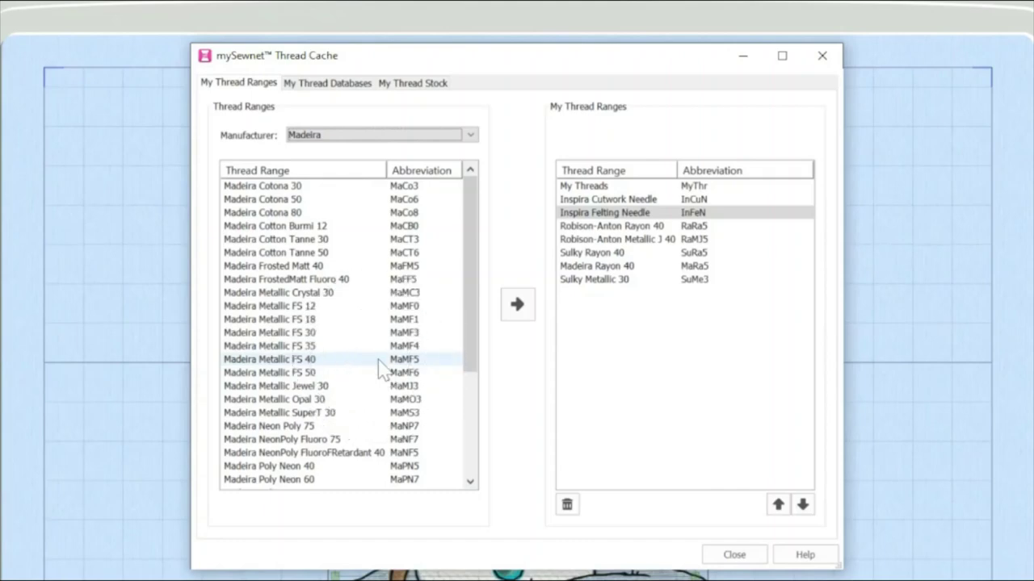
Add Madeira Metallic FS 40 (MaMF5) to My Thread Ranges, bringing it to nine ranges
{"action": "left_click", "coordinate": [379, 361]}
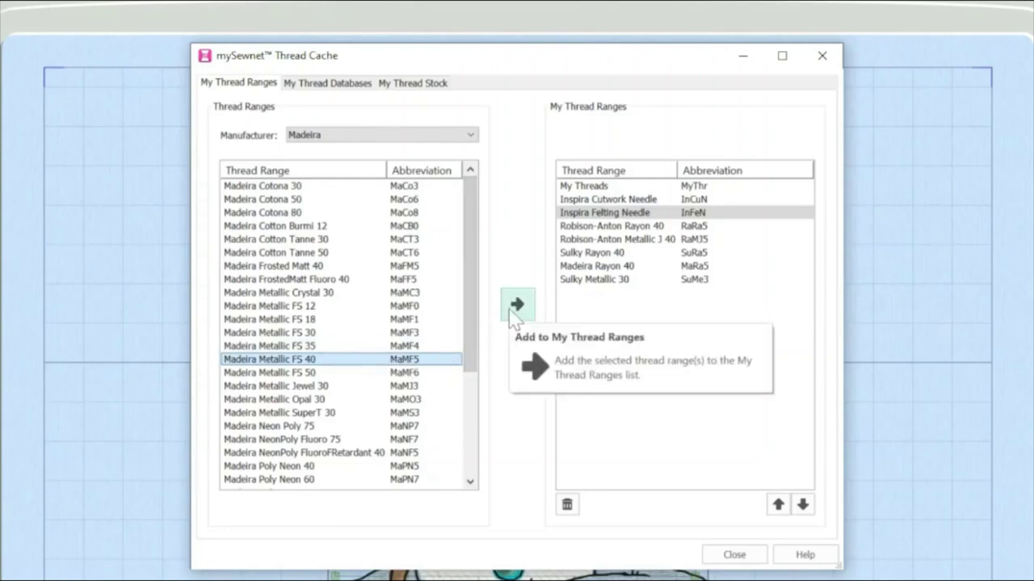
{"action": "left_click", "coordinate": [596, 283]}
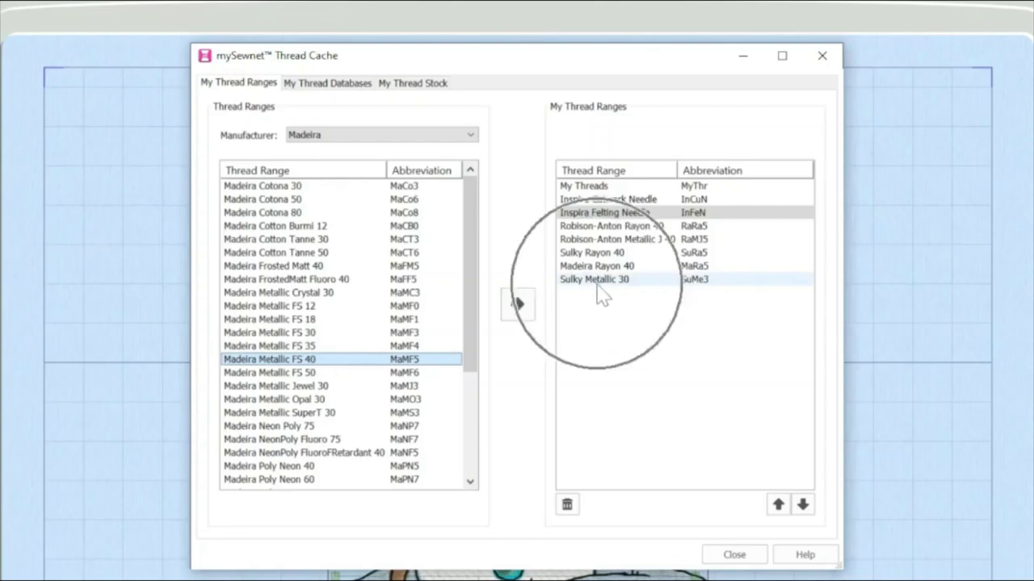
{"action": "left_click", "coordinate": [524, 315]}
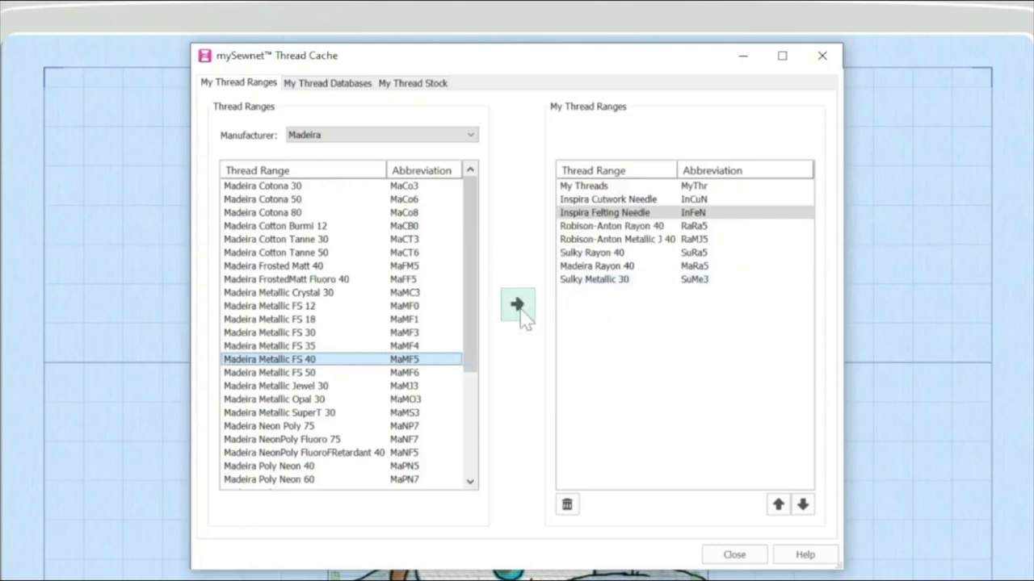
{"action": "left_click", "coordinate": [521, 311]}
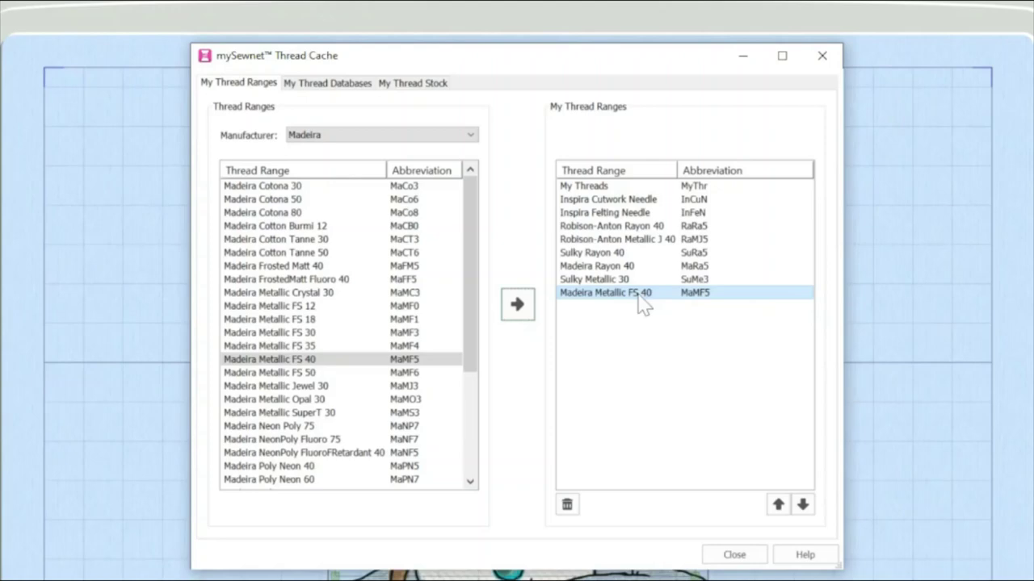
Delete Robison-Anton Metallic J 40 (RaMJ5), leaving eight ranges ending with Madeira Metallic FS 40
{"action": "left_click", "coordinate": [647, 240]}
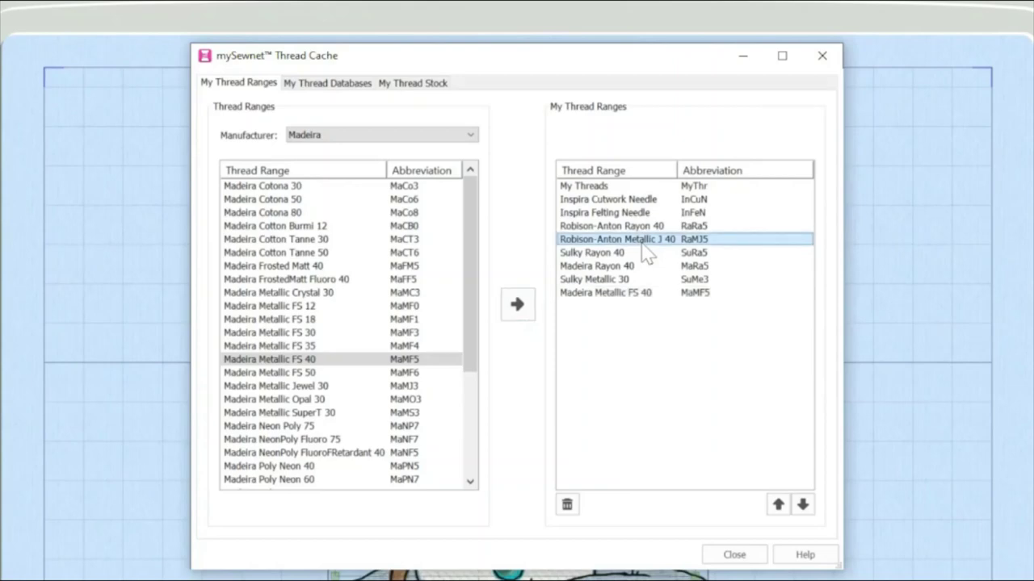
{"action": "left_click", "coordinate": [568, 505]}
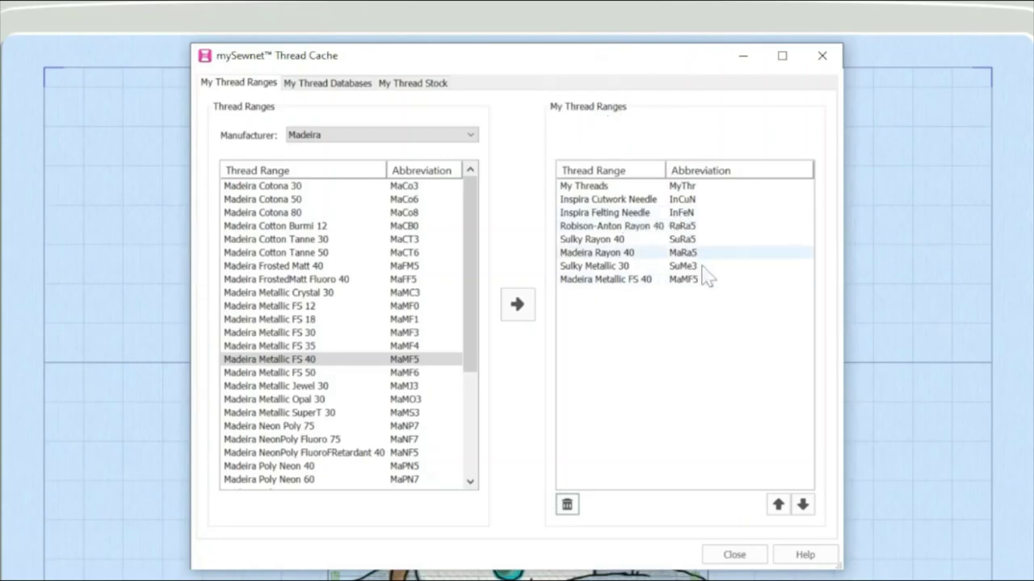
Move Madeira Rayon 40 up to second place, directly below My Threads
{"action": "left_click", "coordinate": [608, 255]}
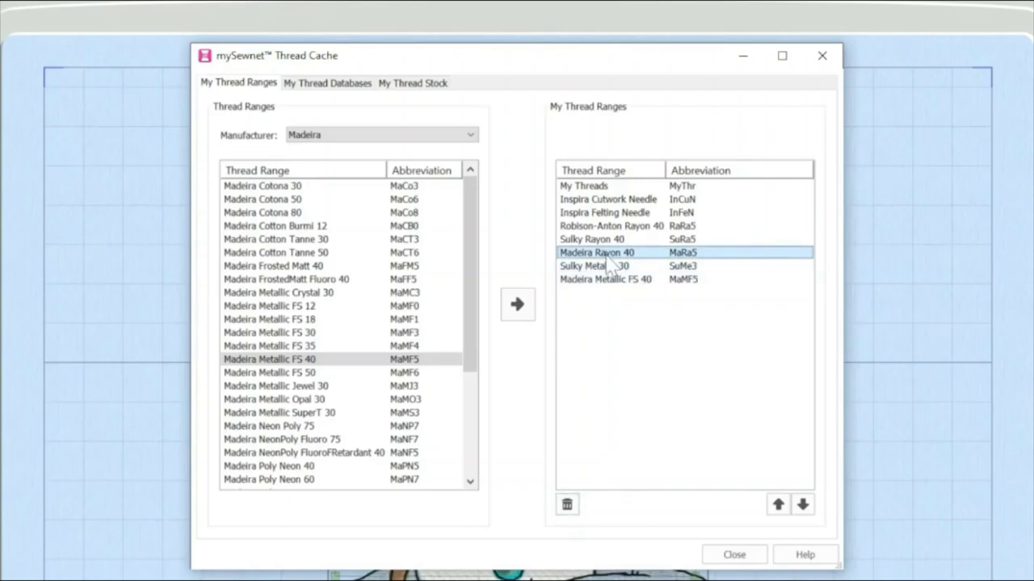
{"action": "left_click", "coordinate": [779, 504]}
{"action": "left_click", "coordinate": [779, 505]}
{"action": "left_click", "coordinate": [778, 505]}
{"action": "left_click", "coordinate": [779, 505]}
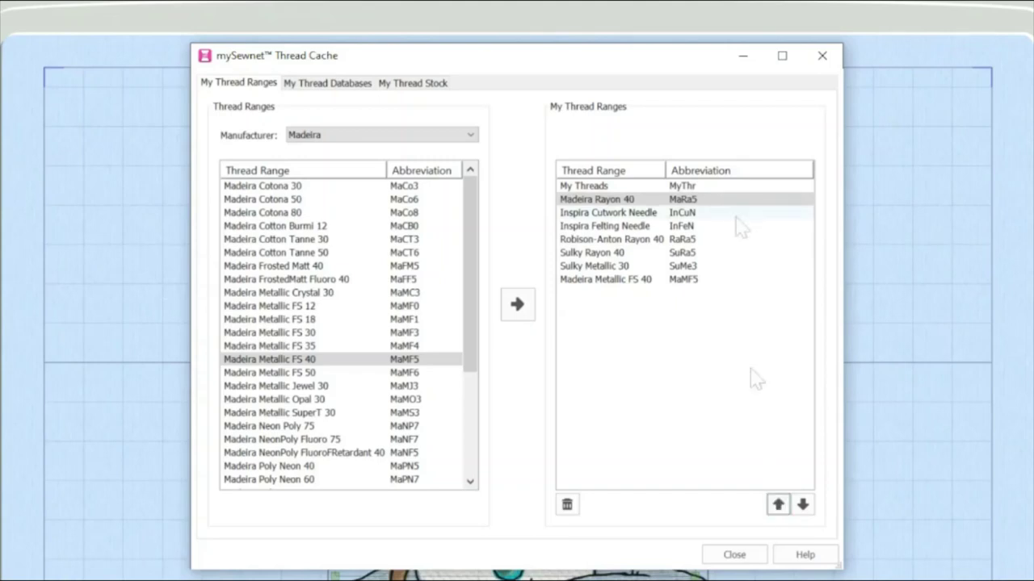
{"action": "left_click", "coordinate": [779, 505]}
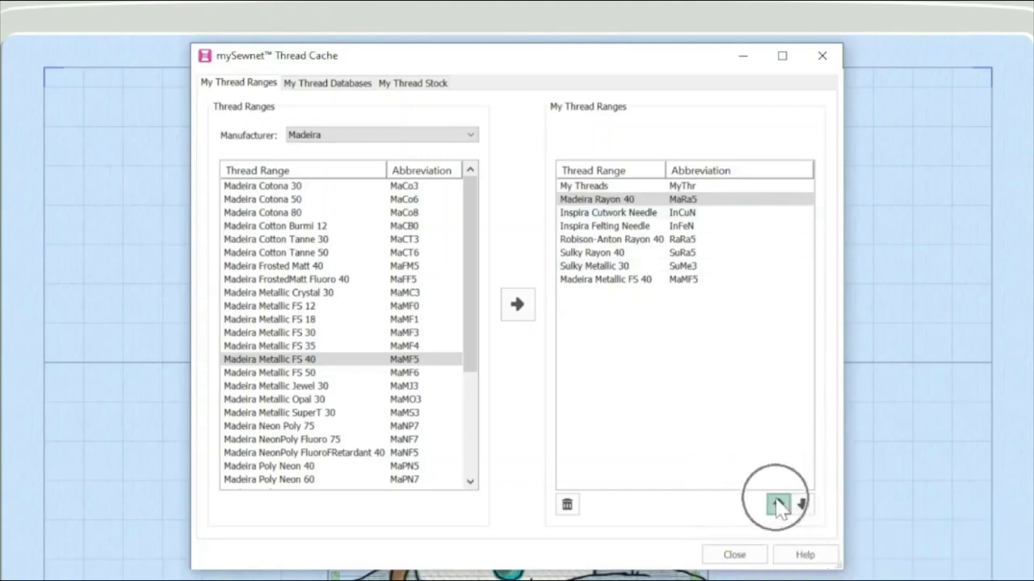
{"action": "left_click", "coordinate": [739, 204]}
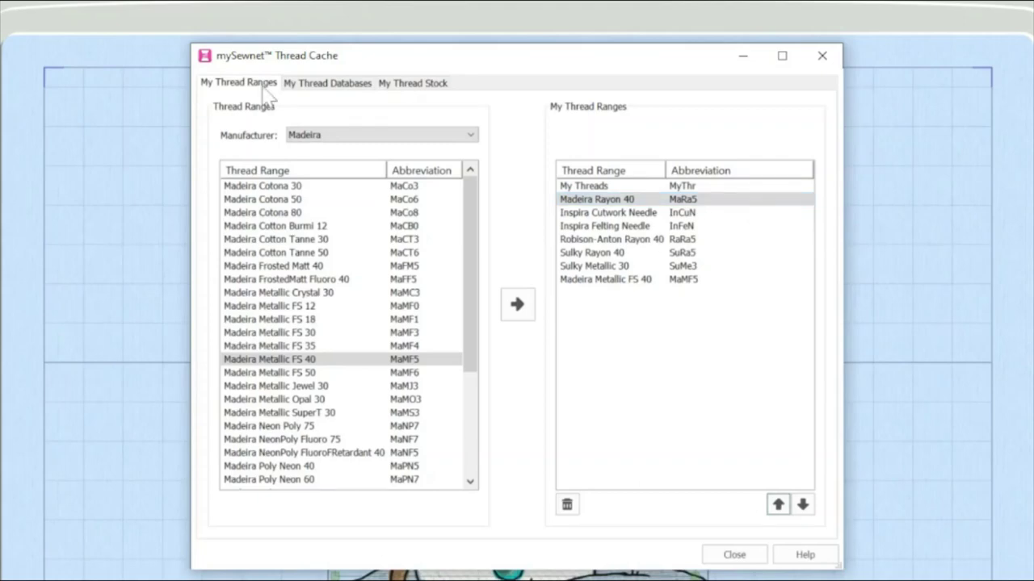
Show the My Thread Databases tab with the My Threads database and its colours
{"action": "left_click", "coordinate": [323, 92]}
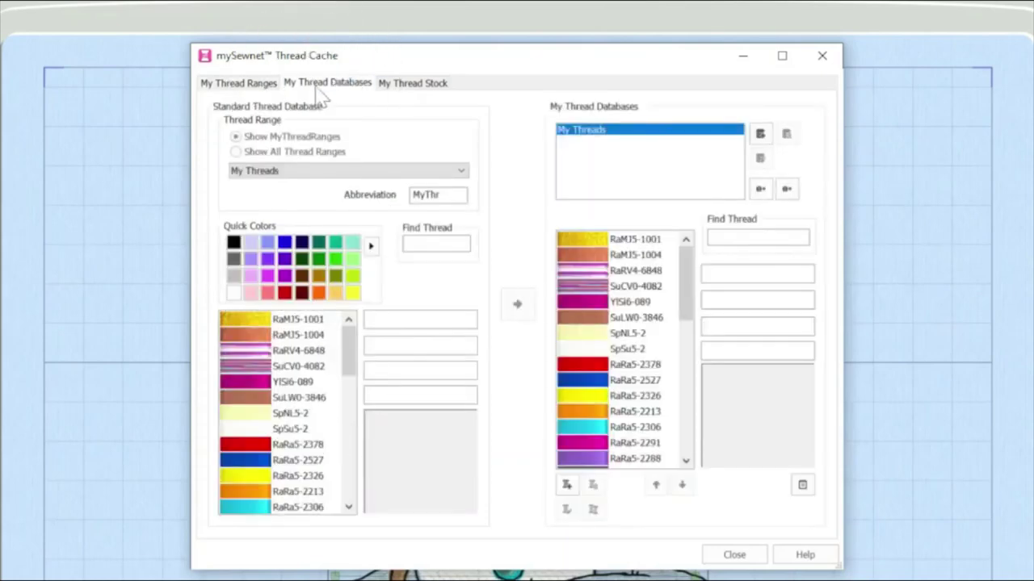